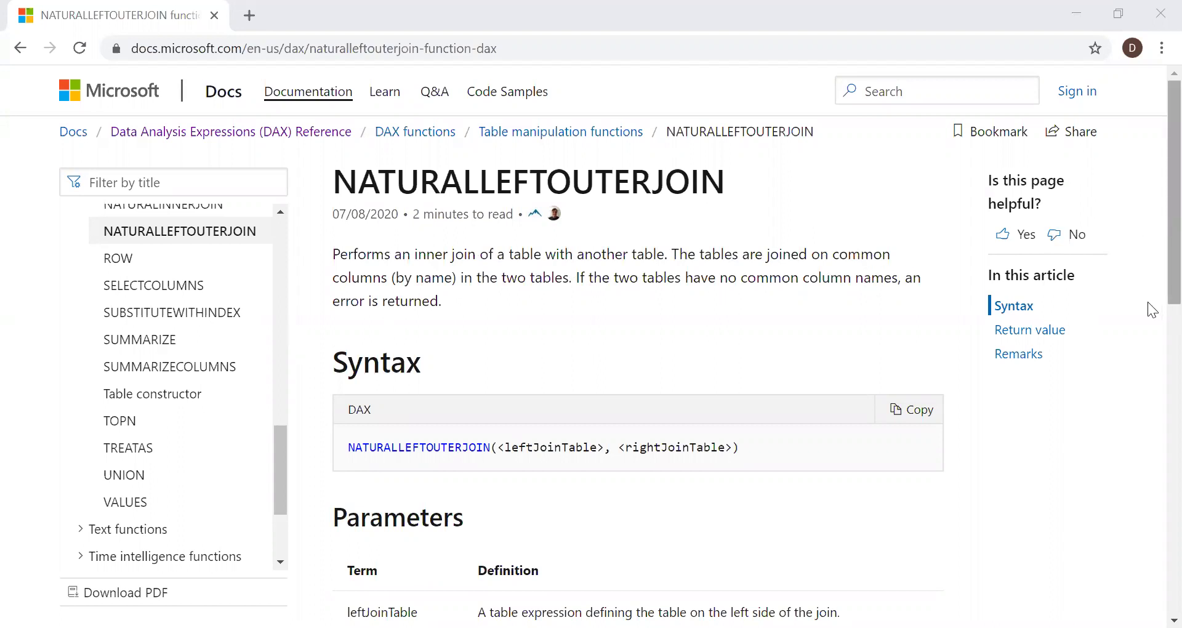
scroll(454, 369, "down", 3)
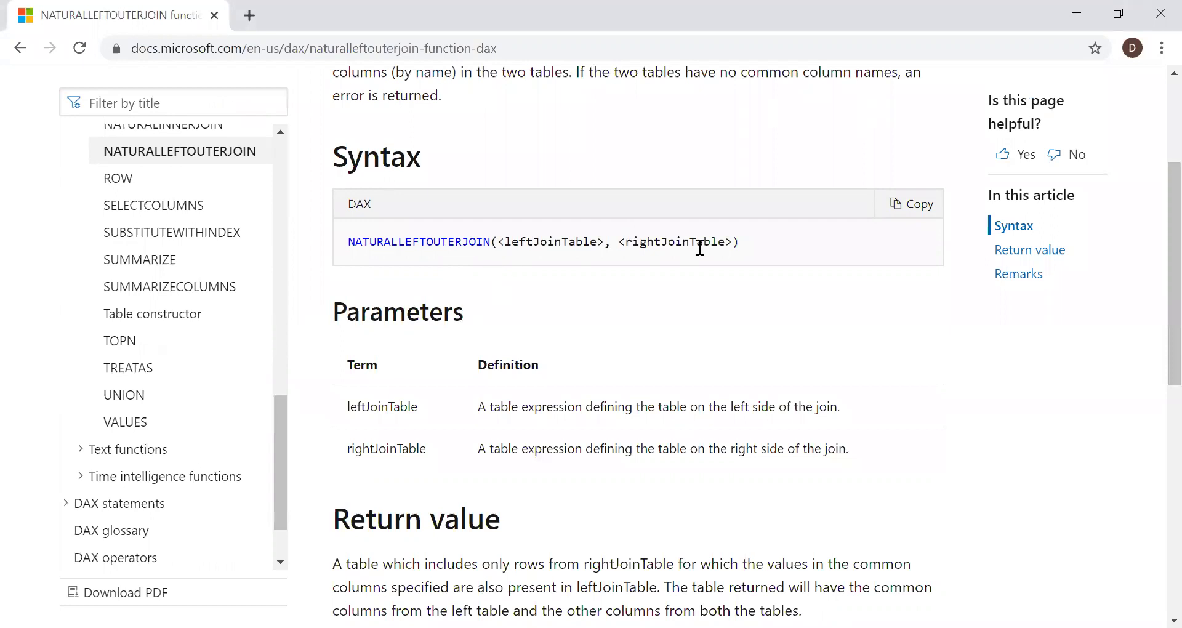
left_click_drag(346, 409, 421, 407)
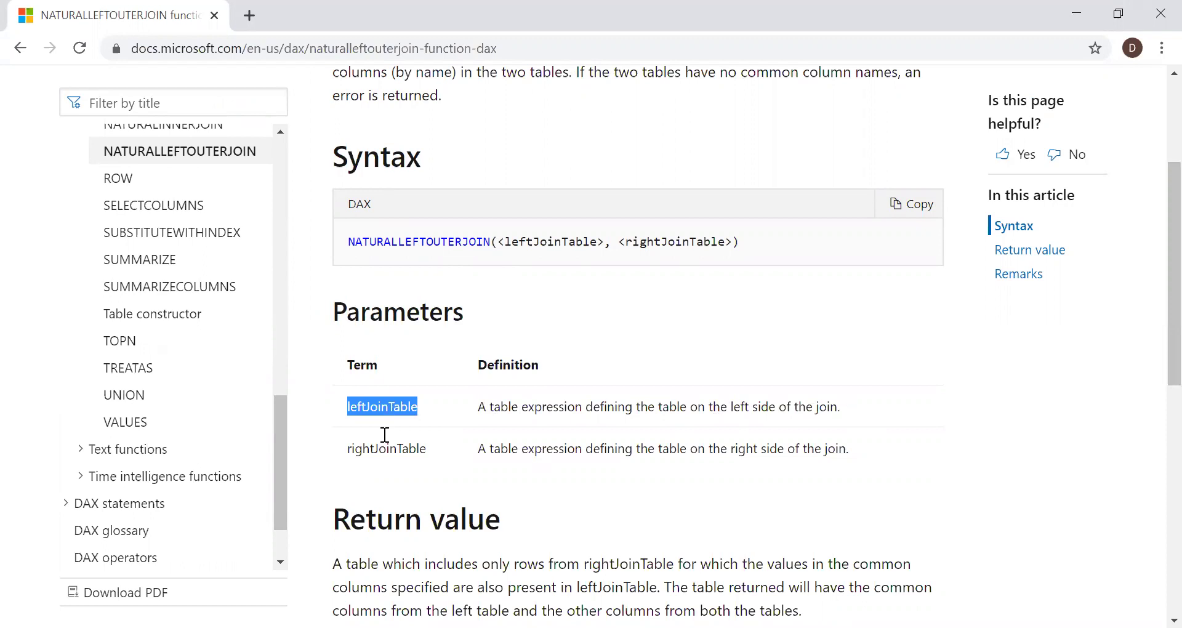
left_click_drag(369, 449, 343, 458)
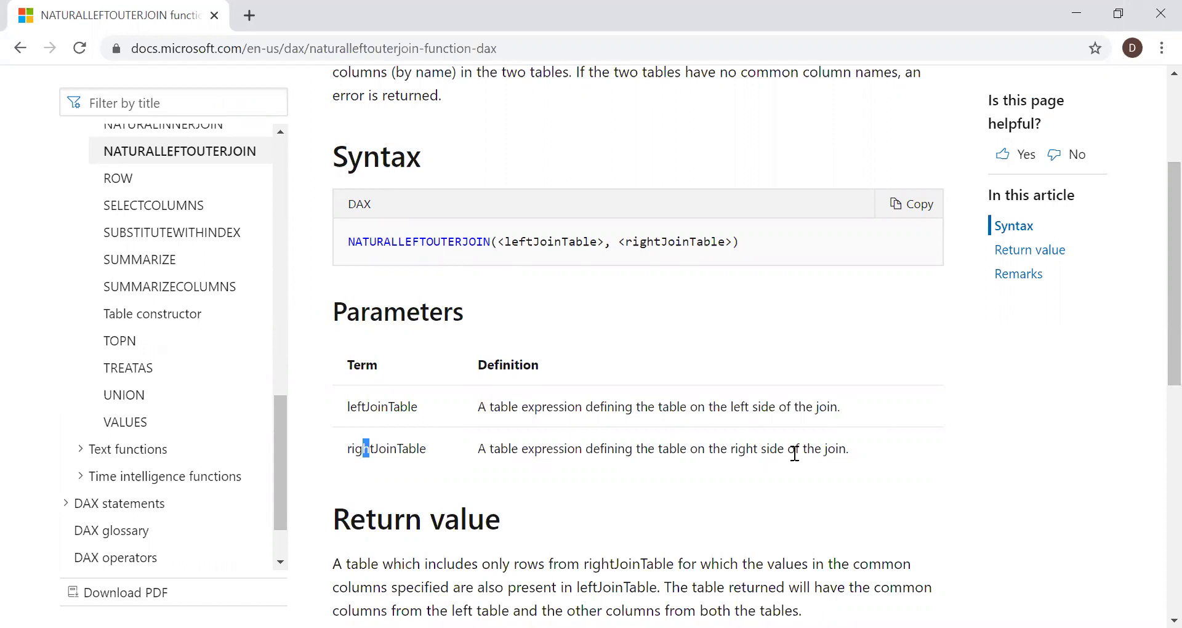
scroll(1154, 354, "down", 2)
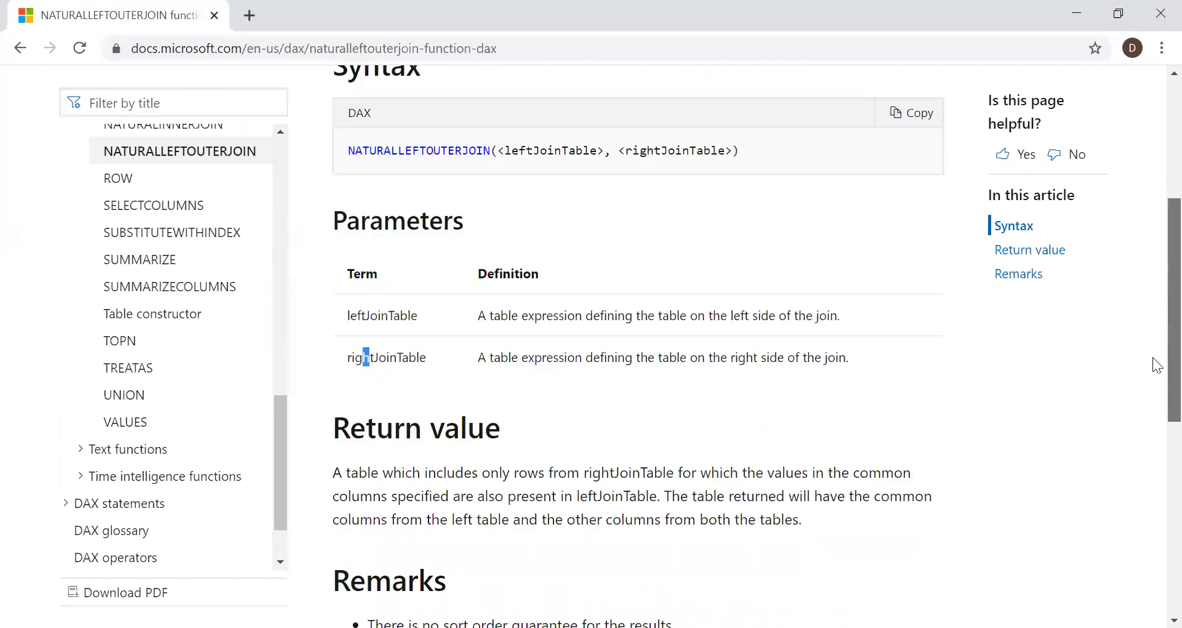
scroll(1153, 357, "down", 1)
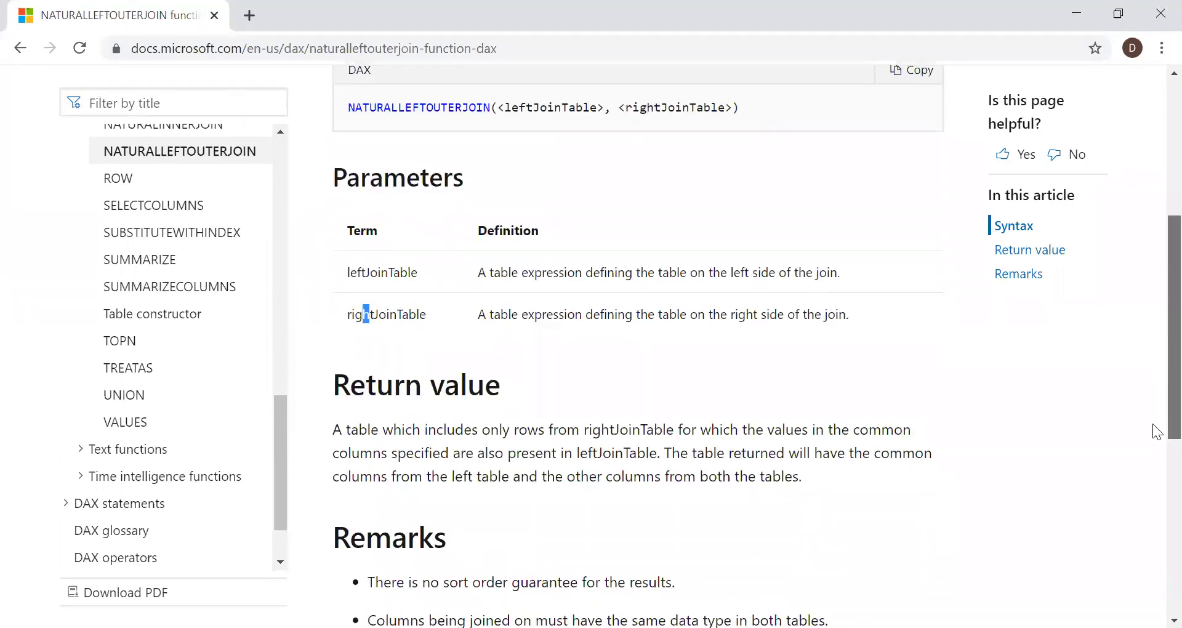
scroll(1153, 440, "down", 3)
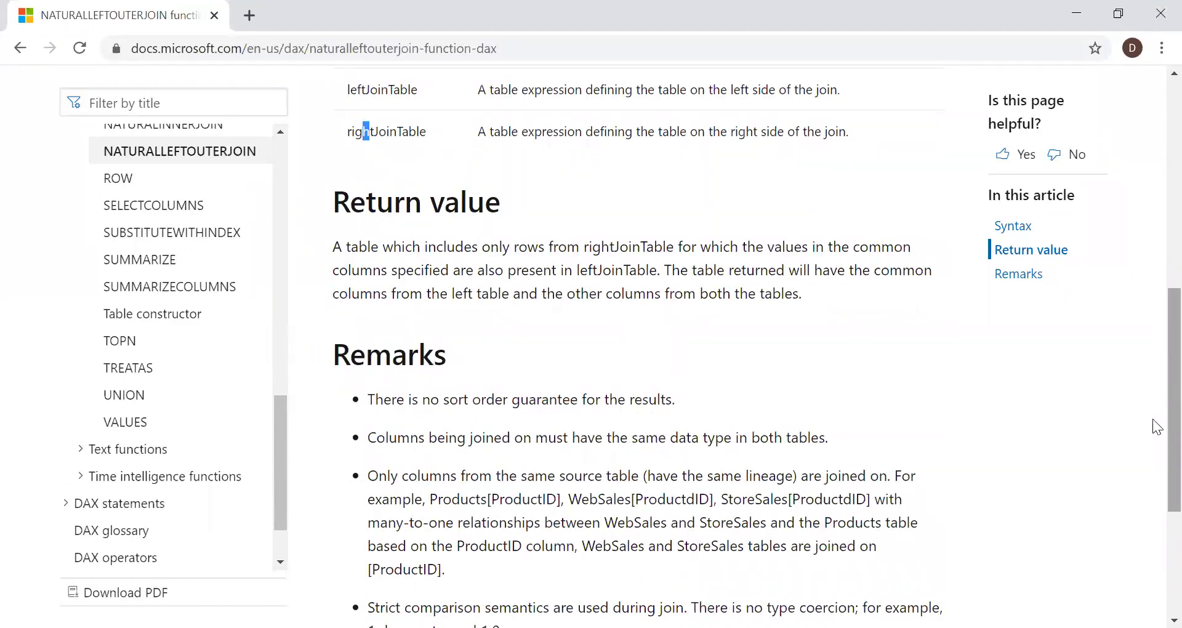
scroll(1153, 428, "down", 1)
scroll(1156, 441, "down", 1)
scroll(1158, 210, "up", 9)
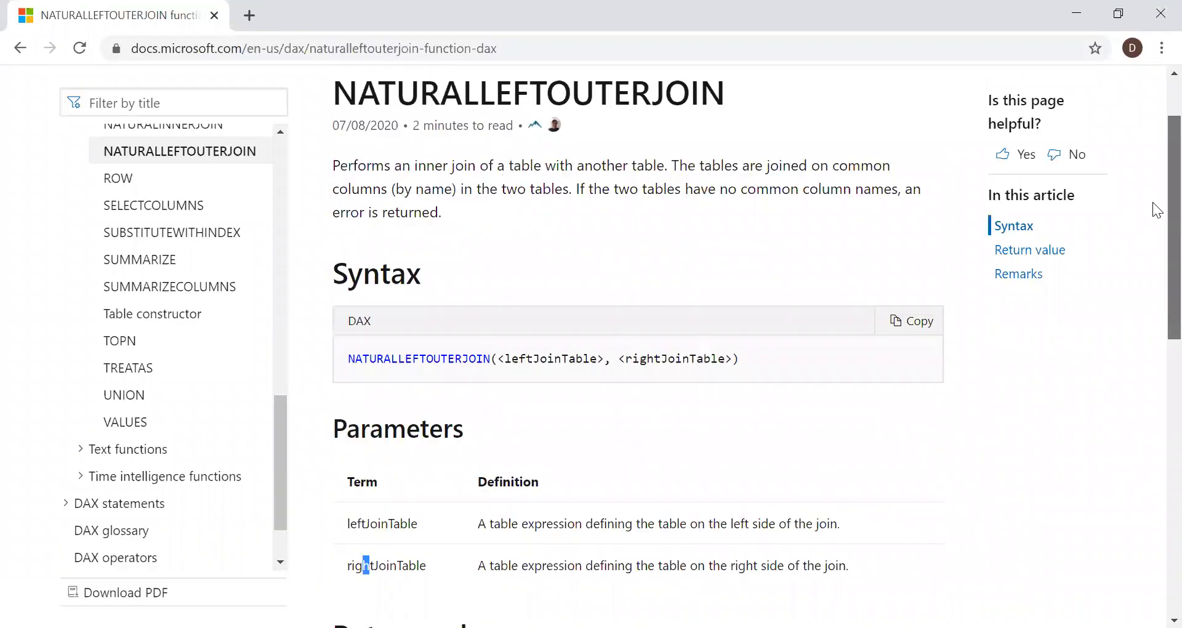
scroll(1155, 151, "up", 2)
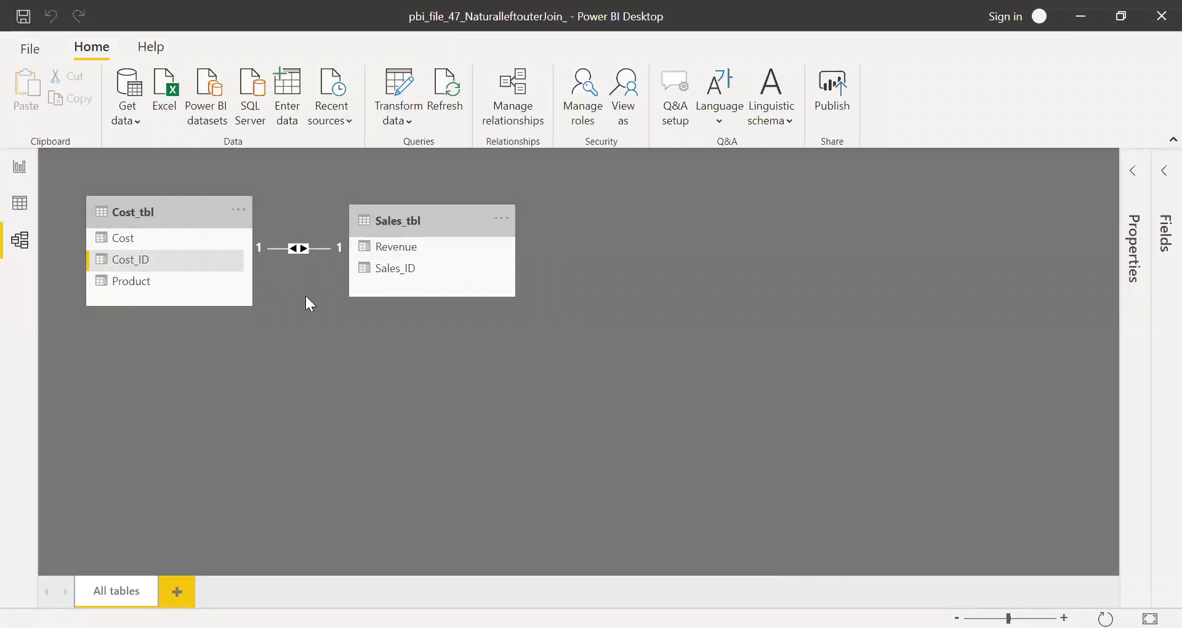
Deselect the Cost_tbl–Sales_tbl relationship and switch to Data view to show Sales_tbl's four rows.
left_click(269, 249)
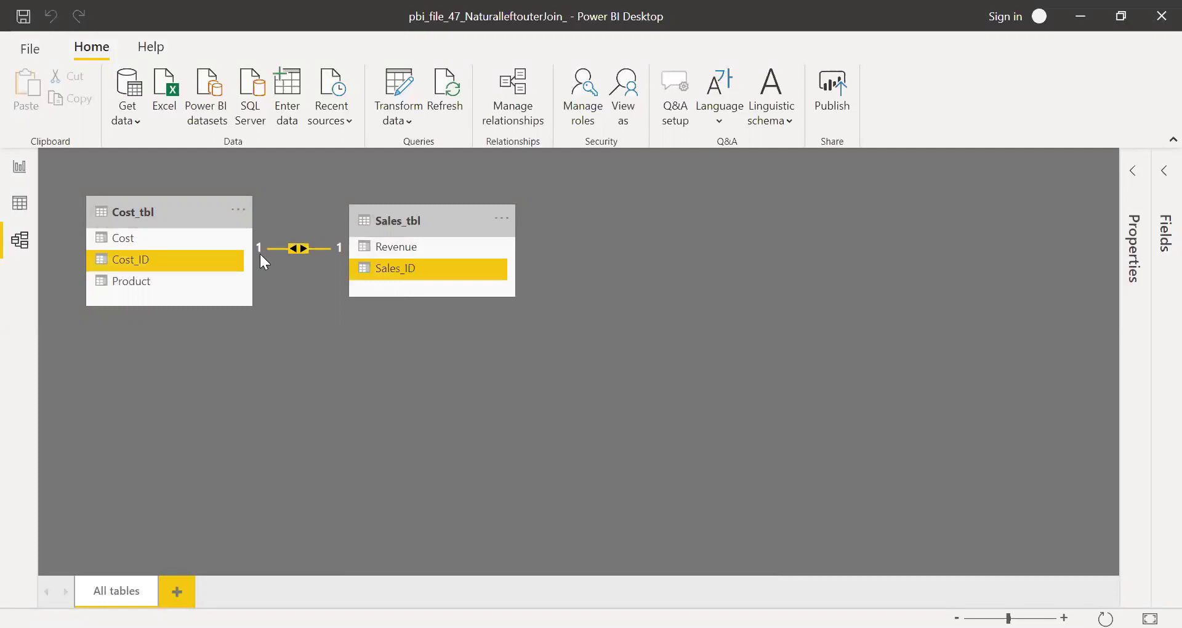
left_click(39, 207)
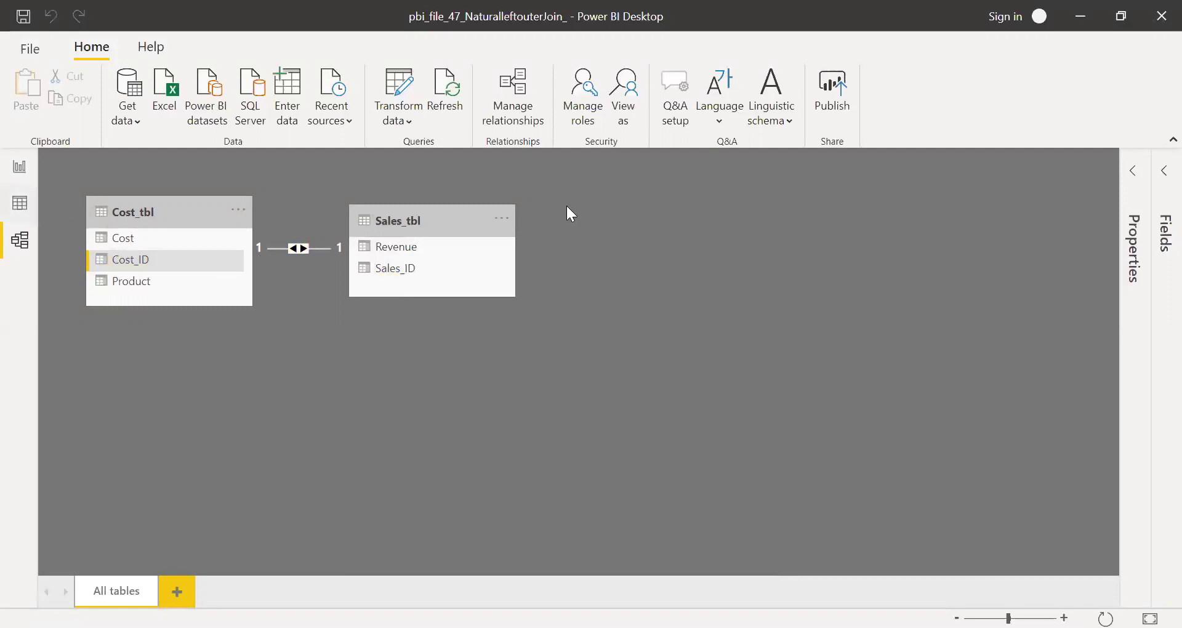
left_click(20, 204)
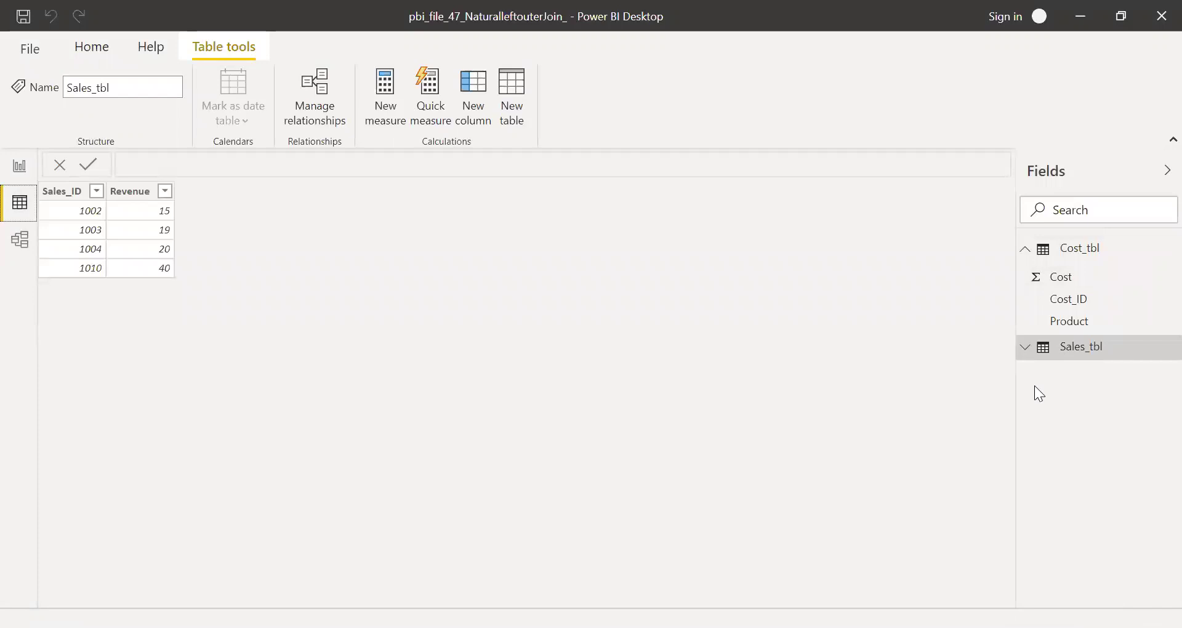
Display Cost_tbl's six rows of Cost_ID, Product and Cost in the data grid.
left_click(1088, 355)
left_click(1084, 253)
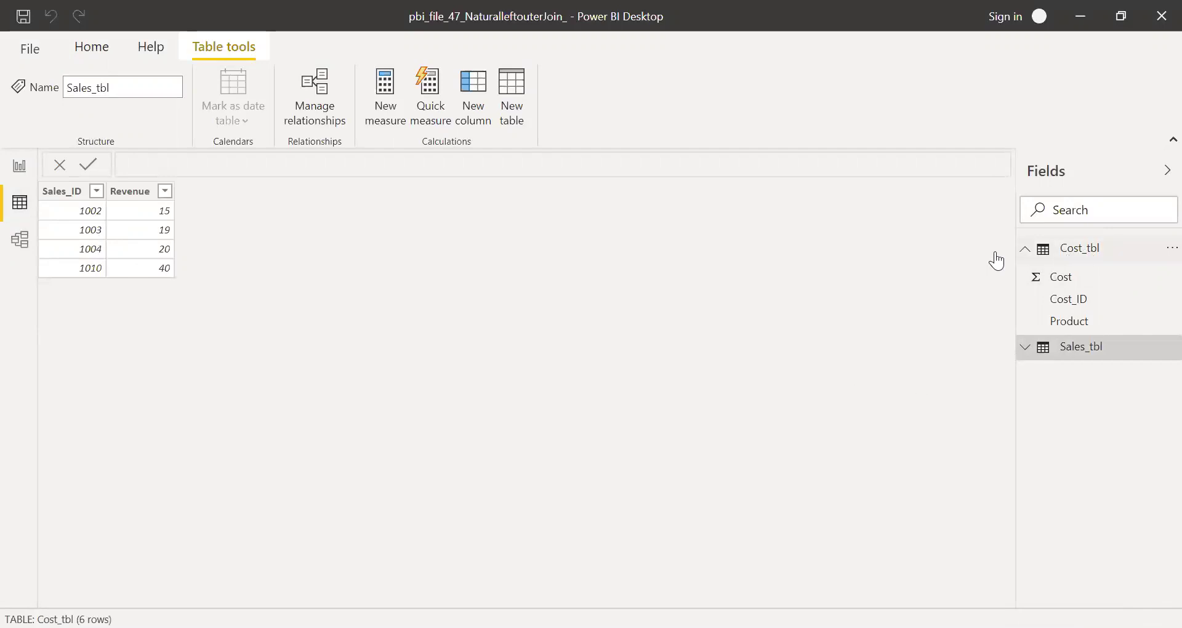
left_click(68, 192)
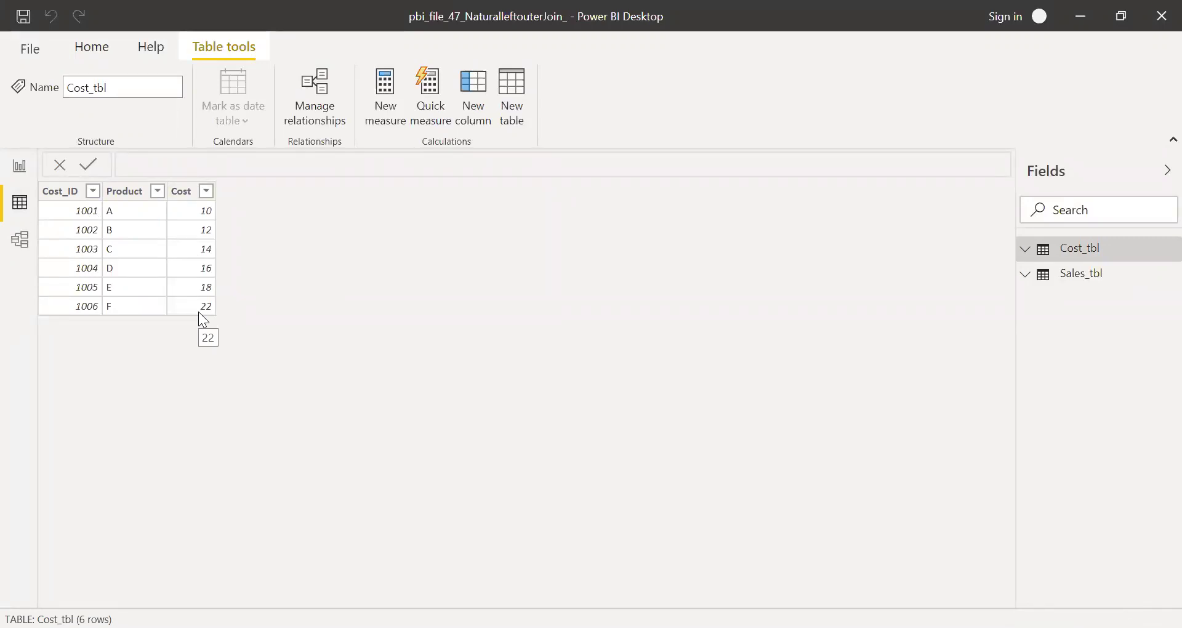
Start a new calculated table named example_tbl, replacing the default formula.
left_click(512, 95)
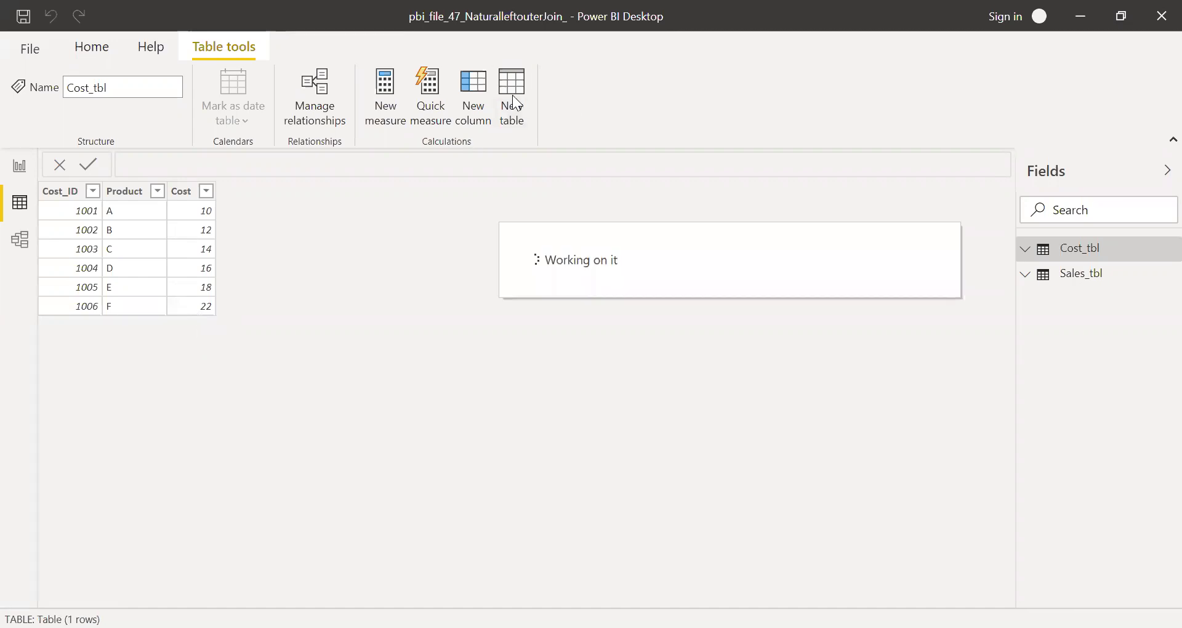
key("ctrl+a")
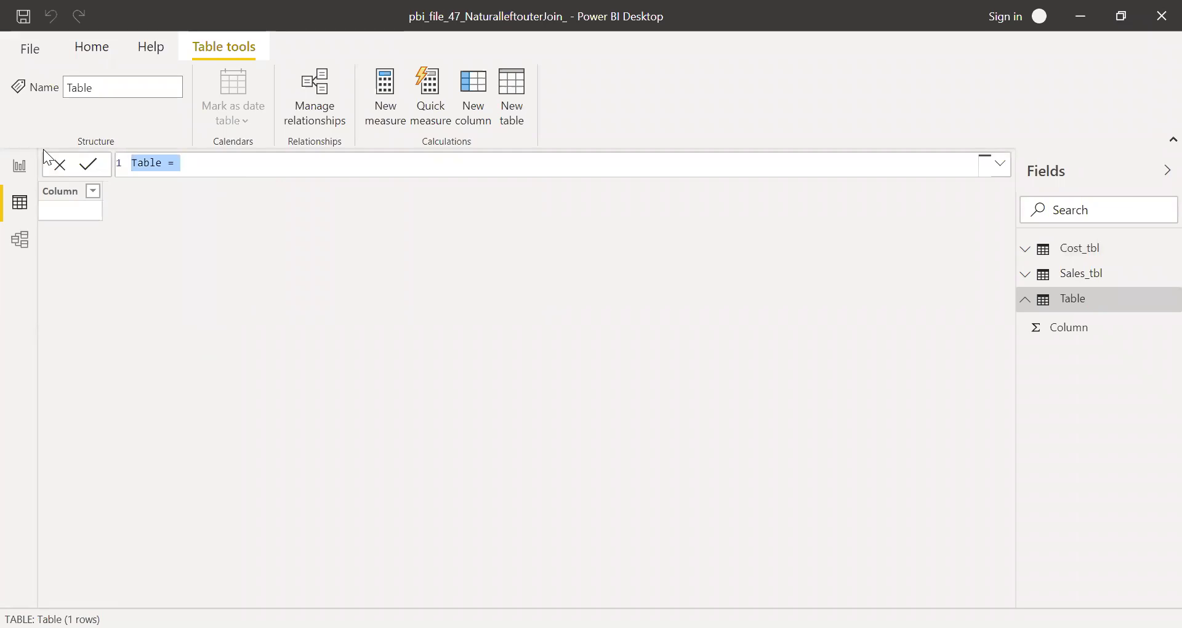
type("example")
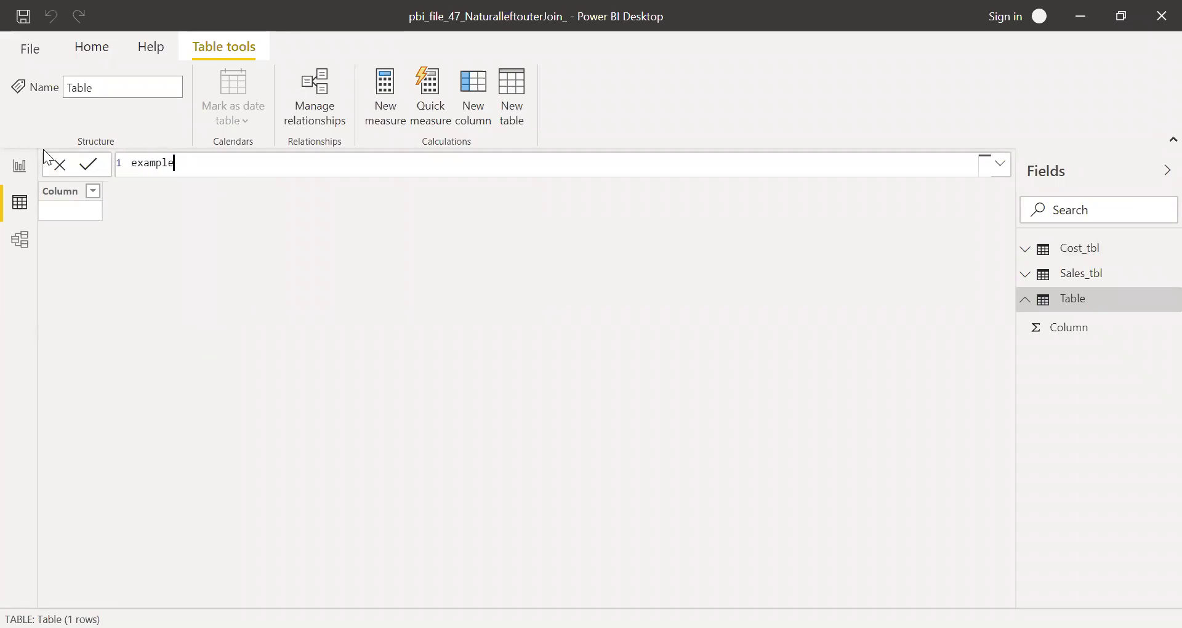
type("tbl")
key("BackSpace")
key("BackSpace")
key("BackSpace")
key("BackSpace")
type("_tbl = nat")
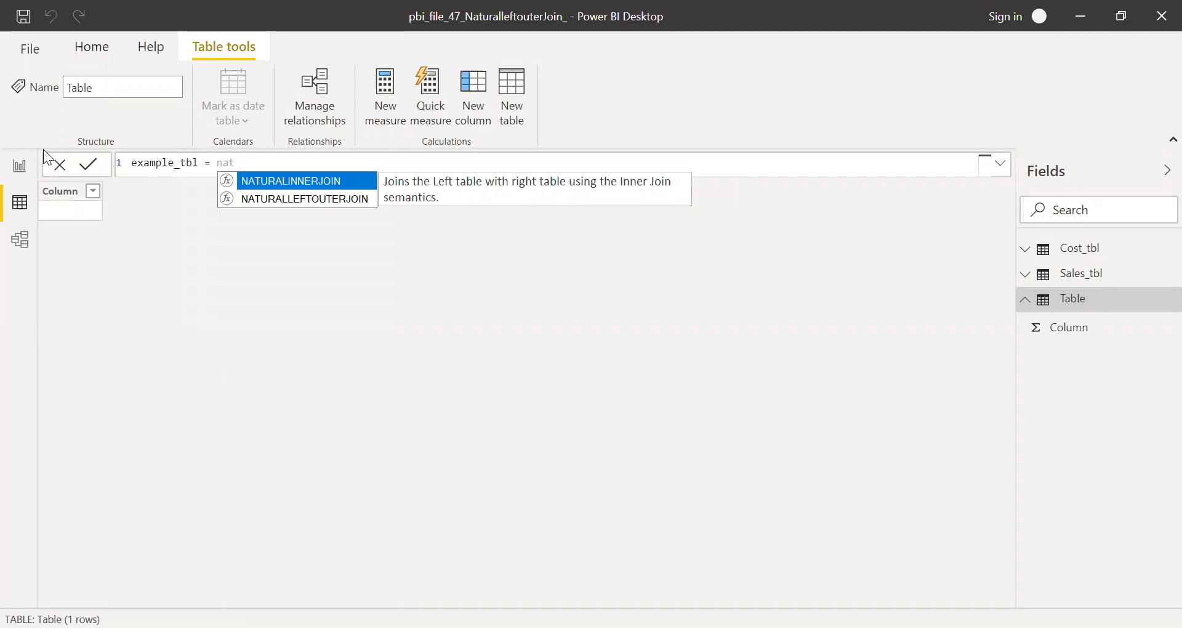
Define it as NATURALLEFTOUTERJOIN(Sales_tbl,Cost_tbl) using autocomplete, and commit the formula.
key("Down")
key("Tab")
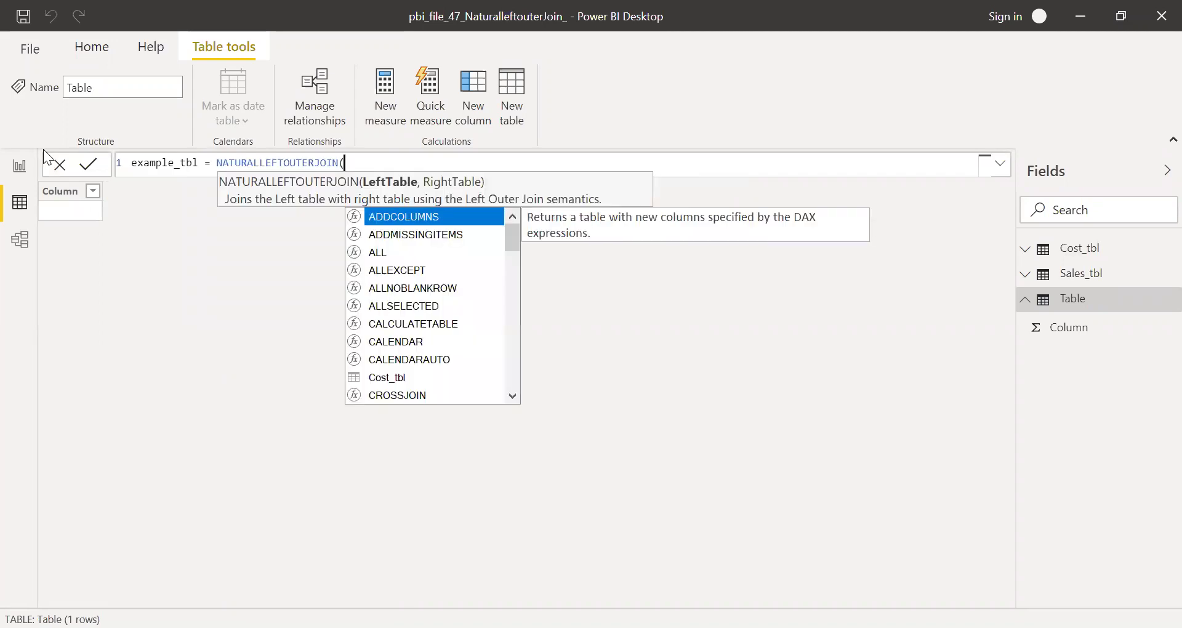
type("sale")
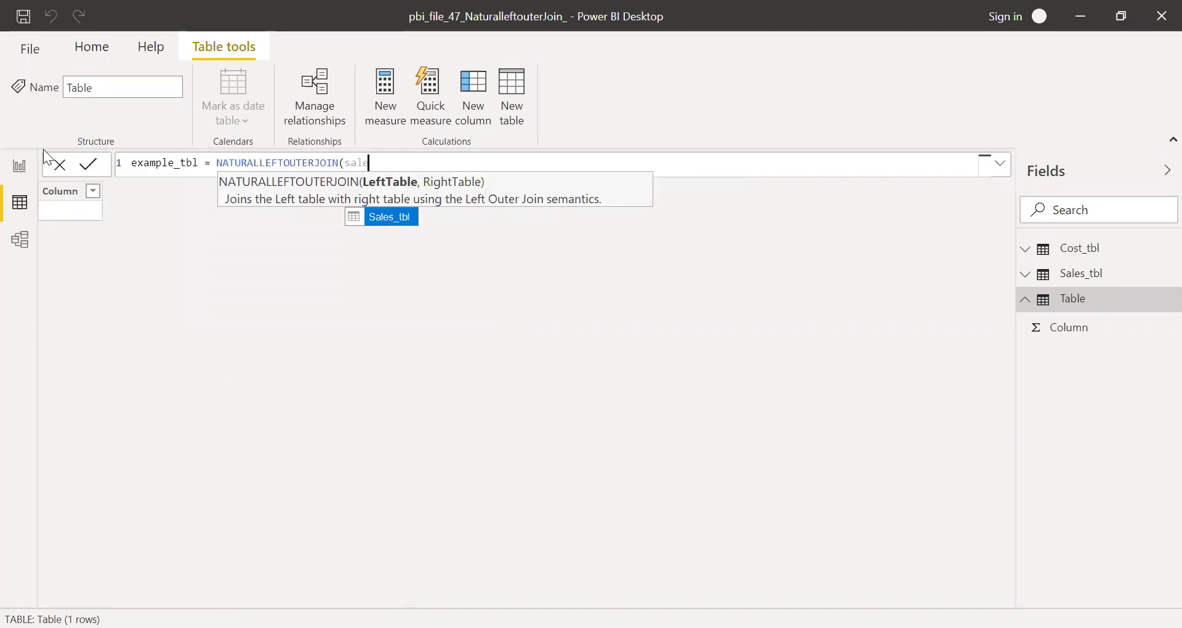
key("Tab")
type(",")
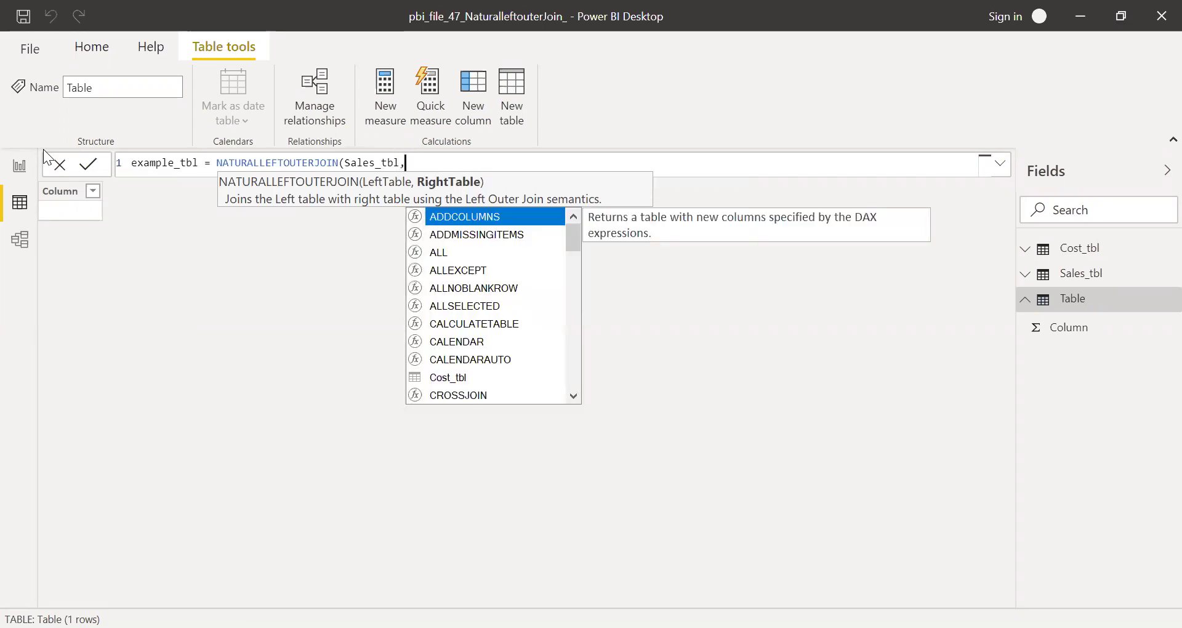
type("cost")
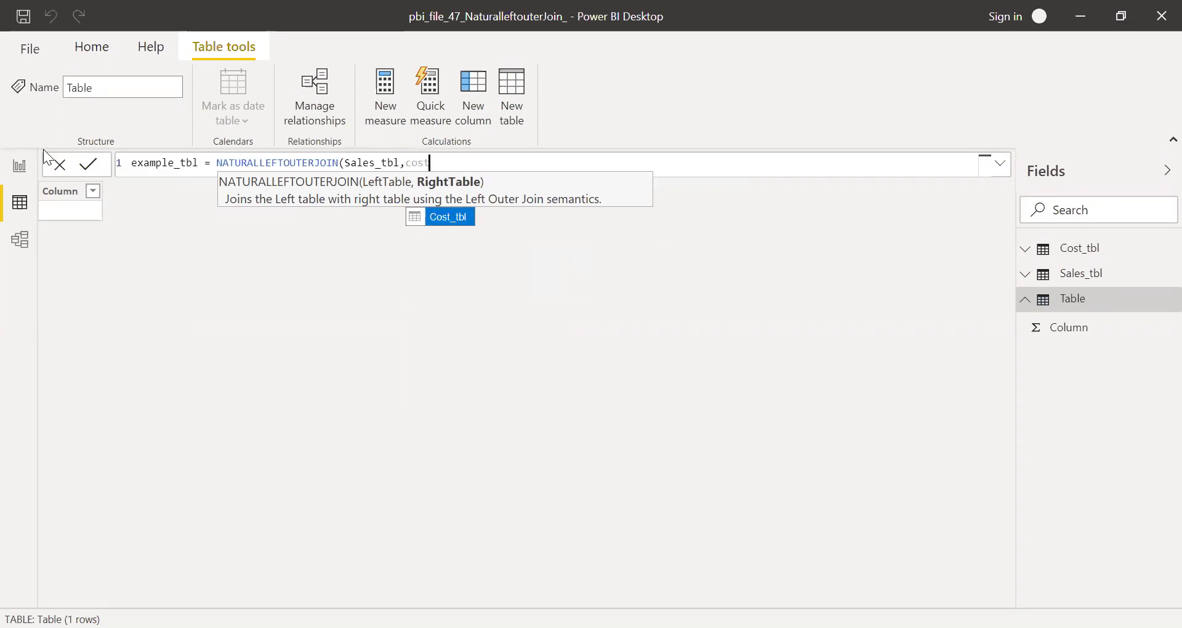
key("Tab")
type(")")
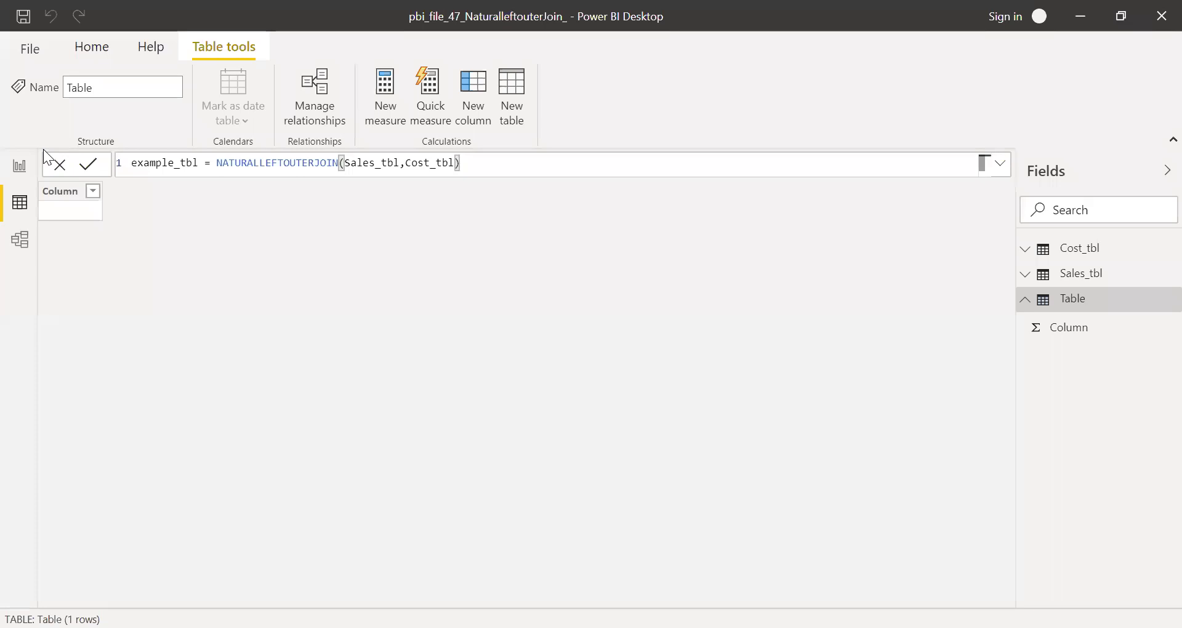
key("Return")
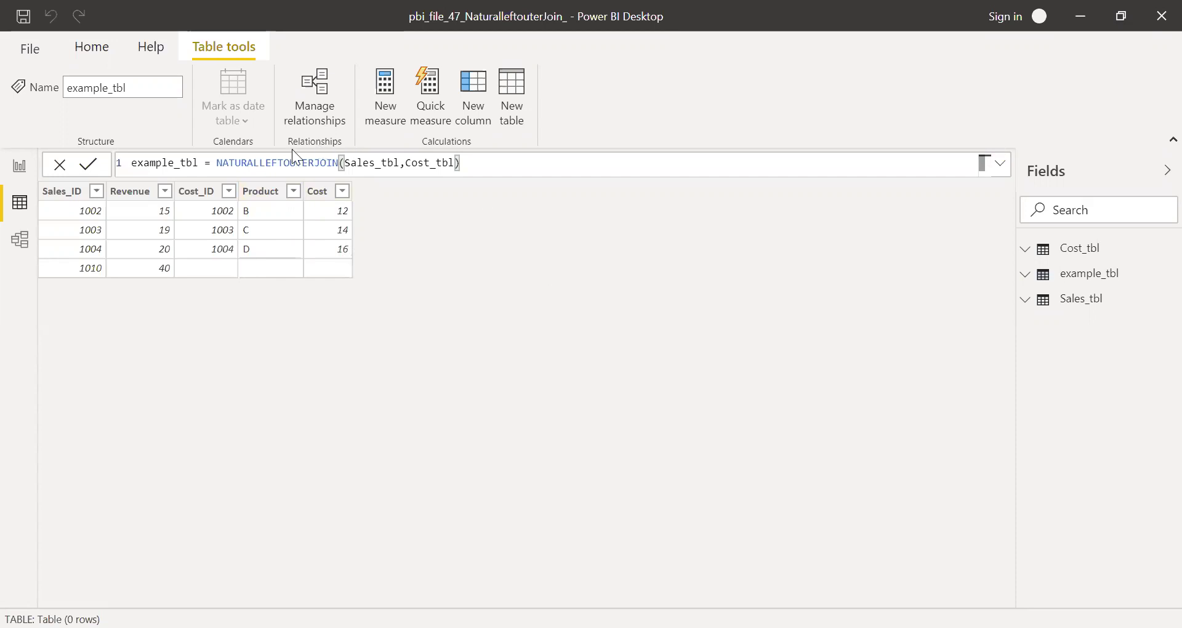
Once example_tbl loads, place the cursor inside the join's table arguments in the formula bar.
left_click(448, 162)
Swap the join arguments to NATURALLEFTOUTERJOIN(Cost_tbl,Sales_tbl), giving six rows keyed by Cost_ID.
left_click_drag(378, 164, 352, 161)
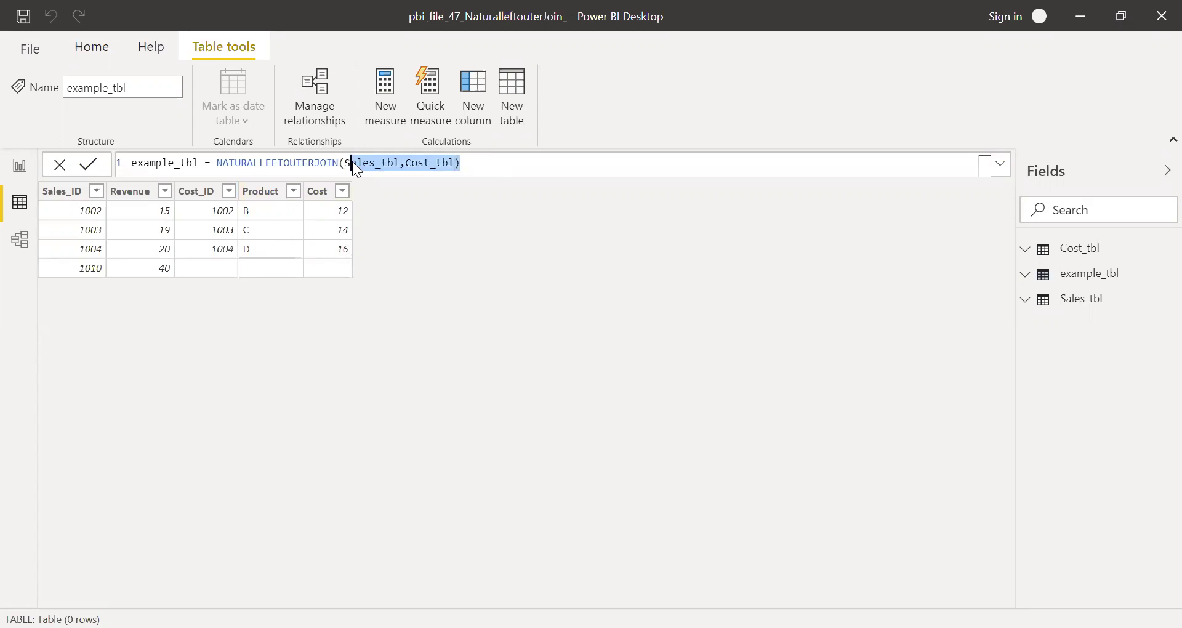
key("BackSpace")
key("BackSpace")
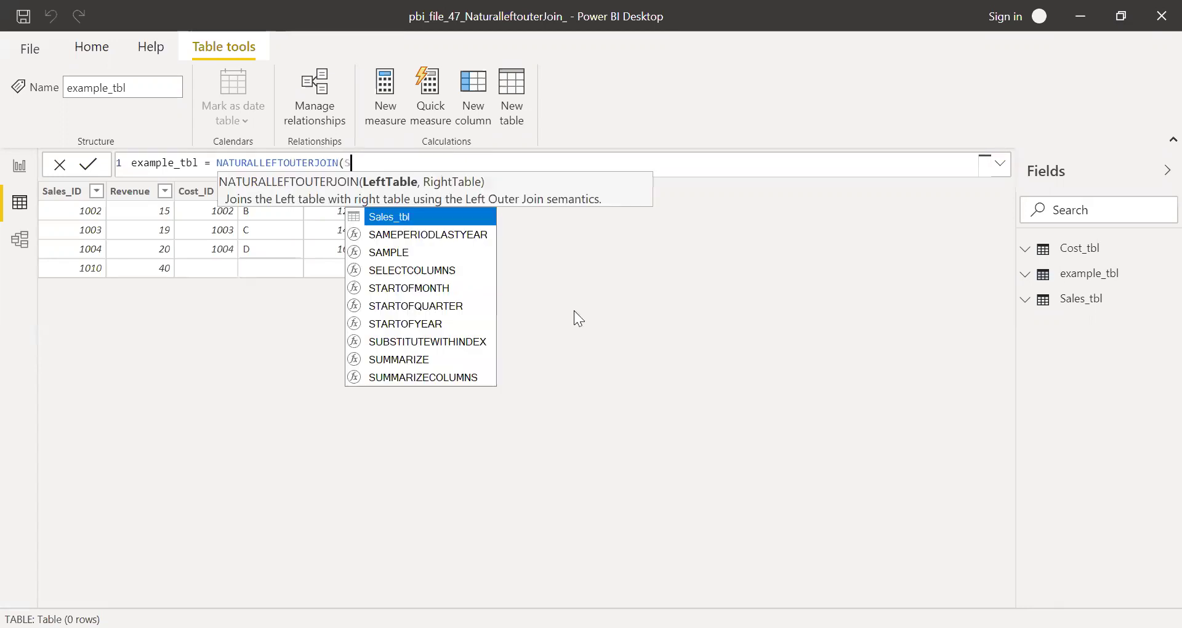
type("cost")
key("Tab")
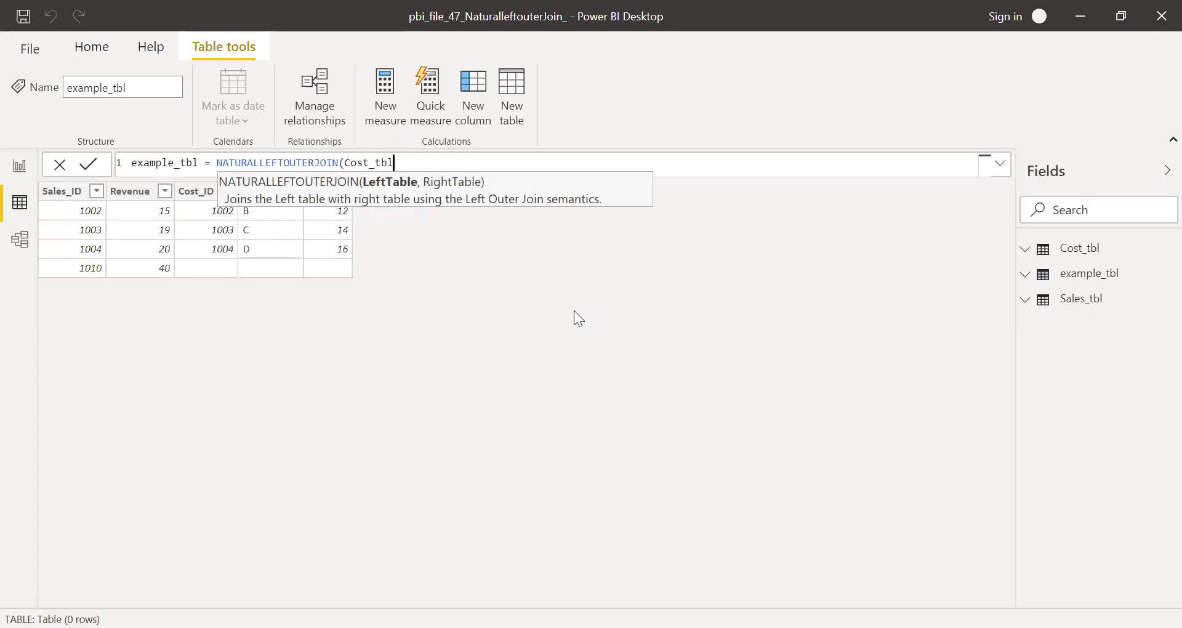
type(",")
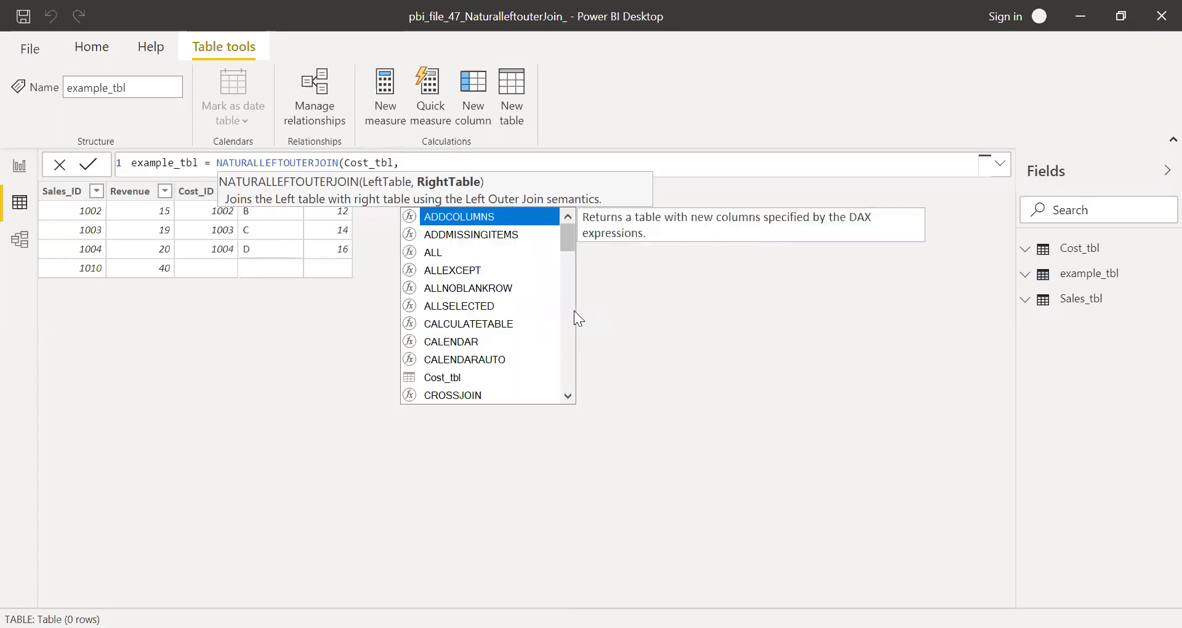
type("sa")
key("Tab")
type(")")
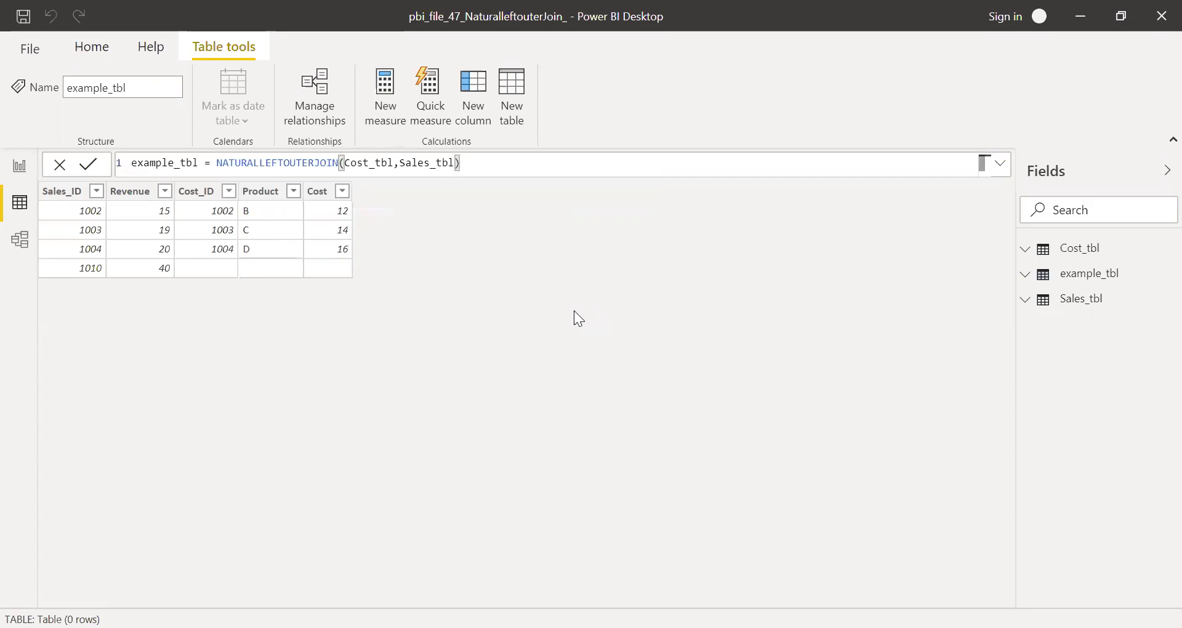
key("Return")
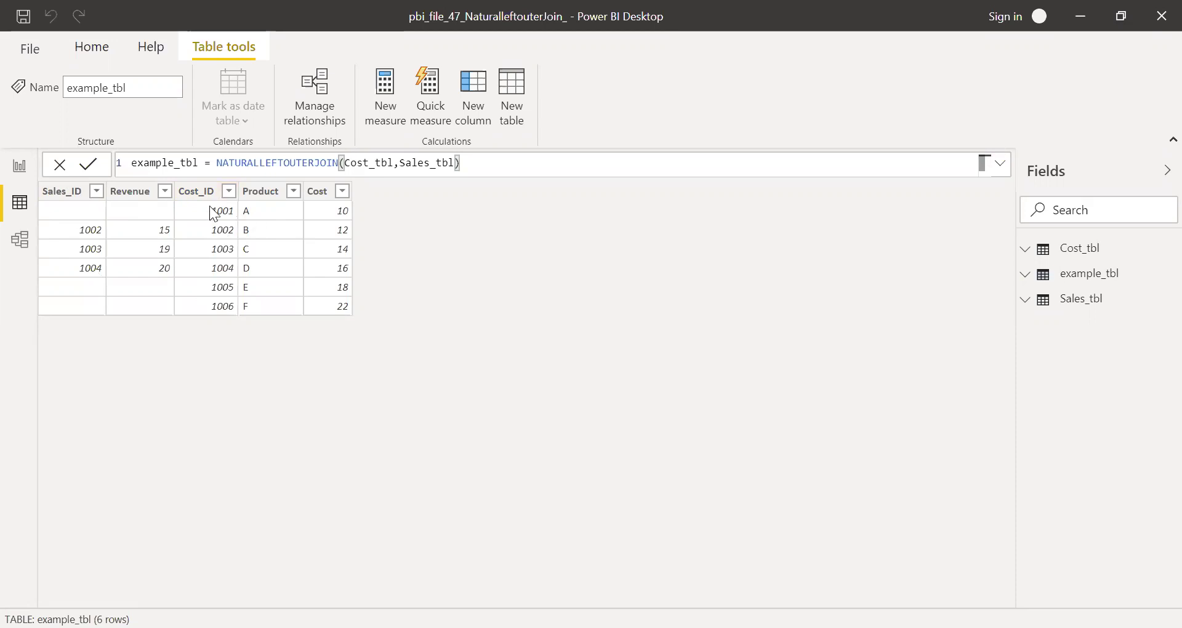
left_click(1080, 250)
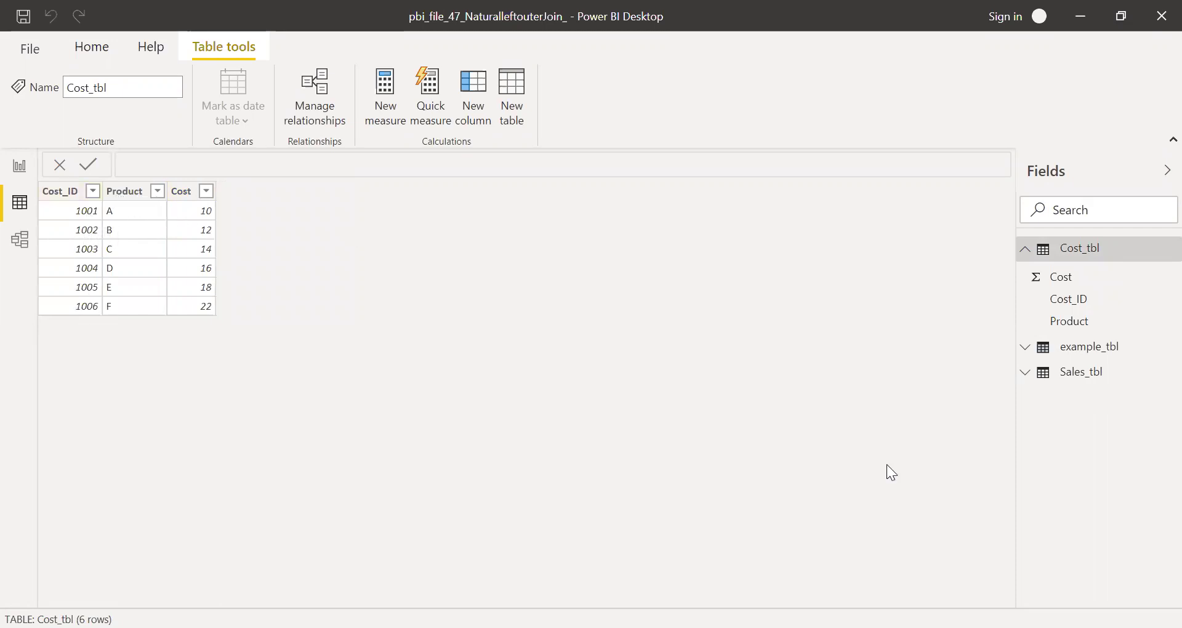
left_click(1099, 356)
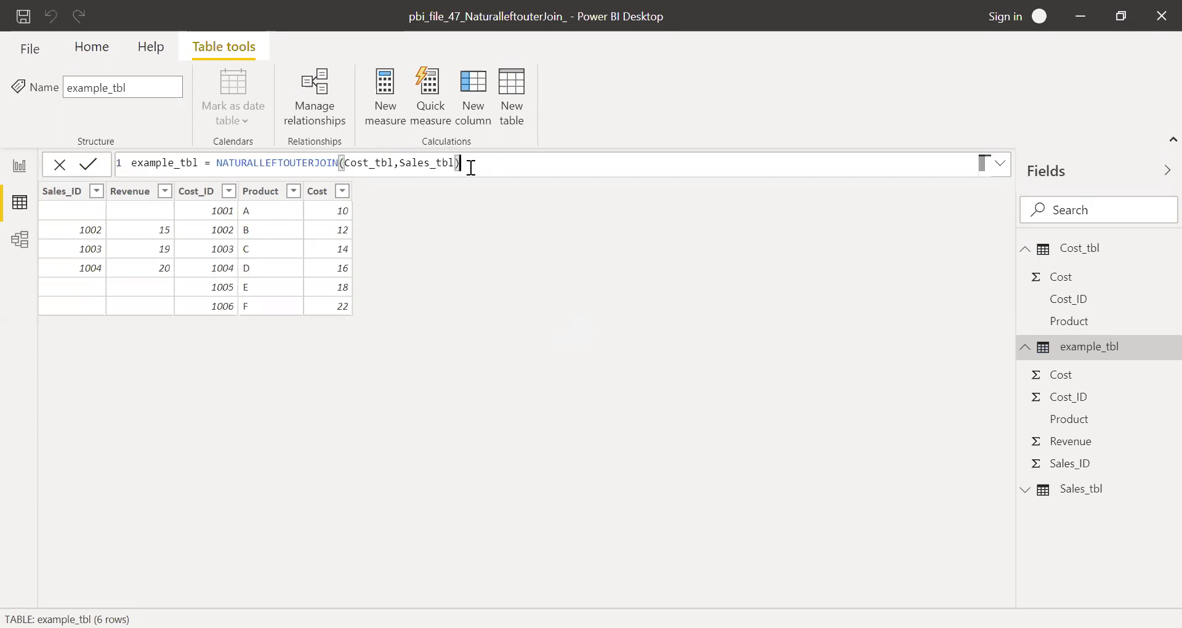
Restore the formula to NATURALLEFTOUTERJOIN(Sales_tbl,Cost_tbl), returning four sales rows.
left_click_drag(465, 164, 346, 159)
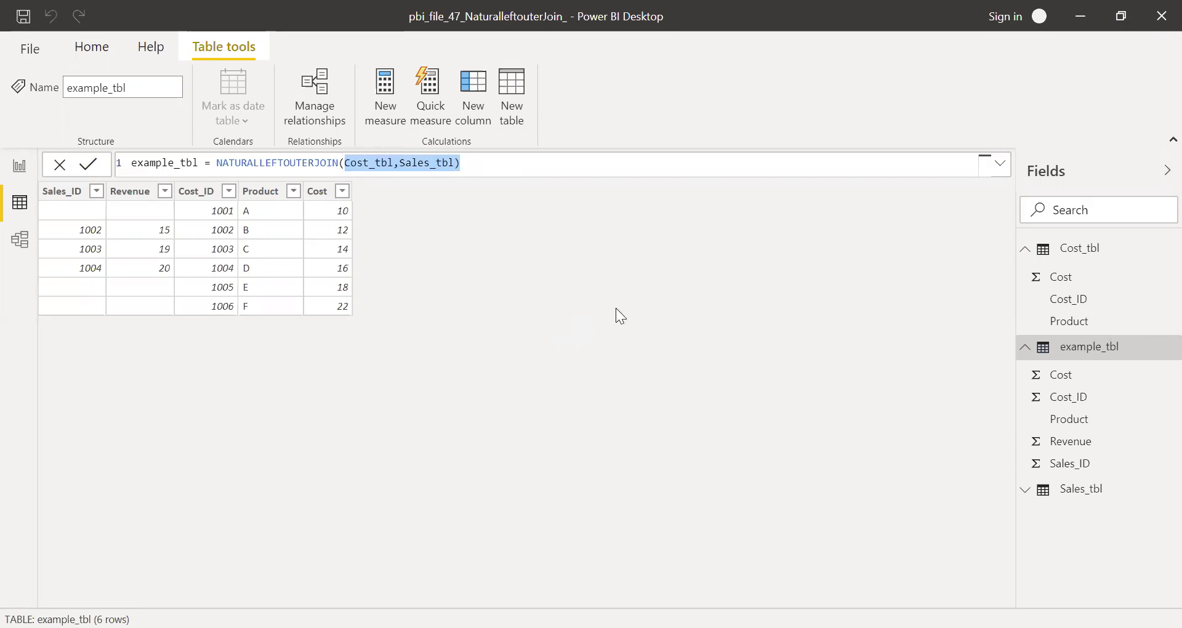
key("BackSpace")
type("sale")
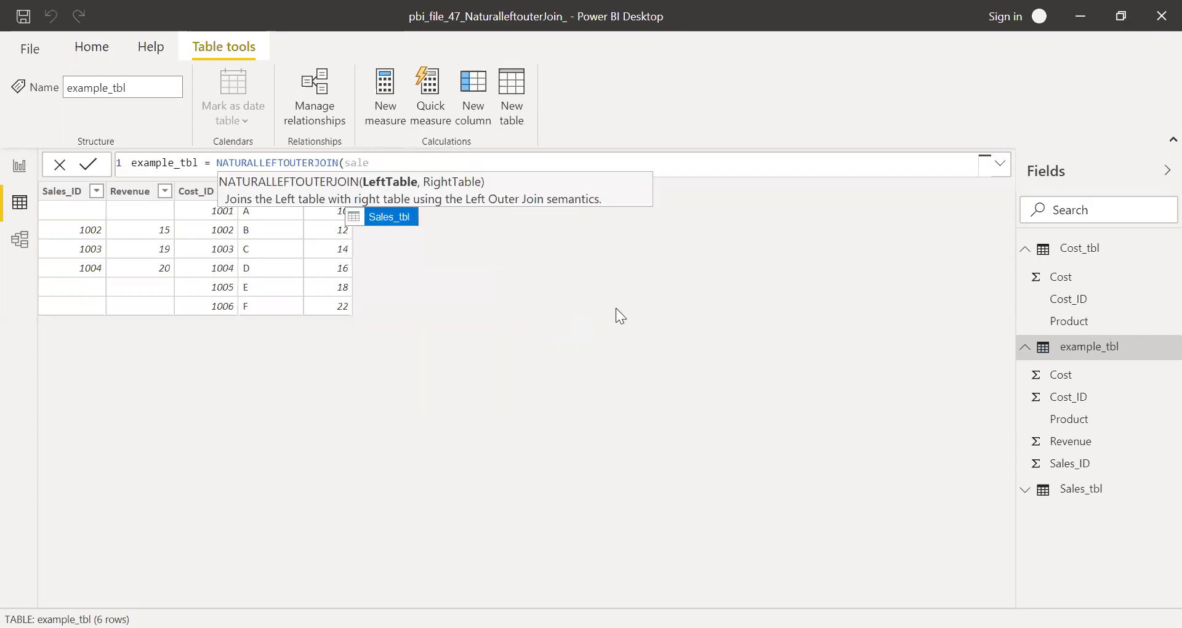
key("Tab")
type(",")
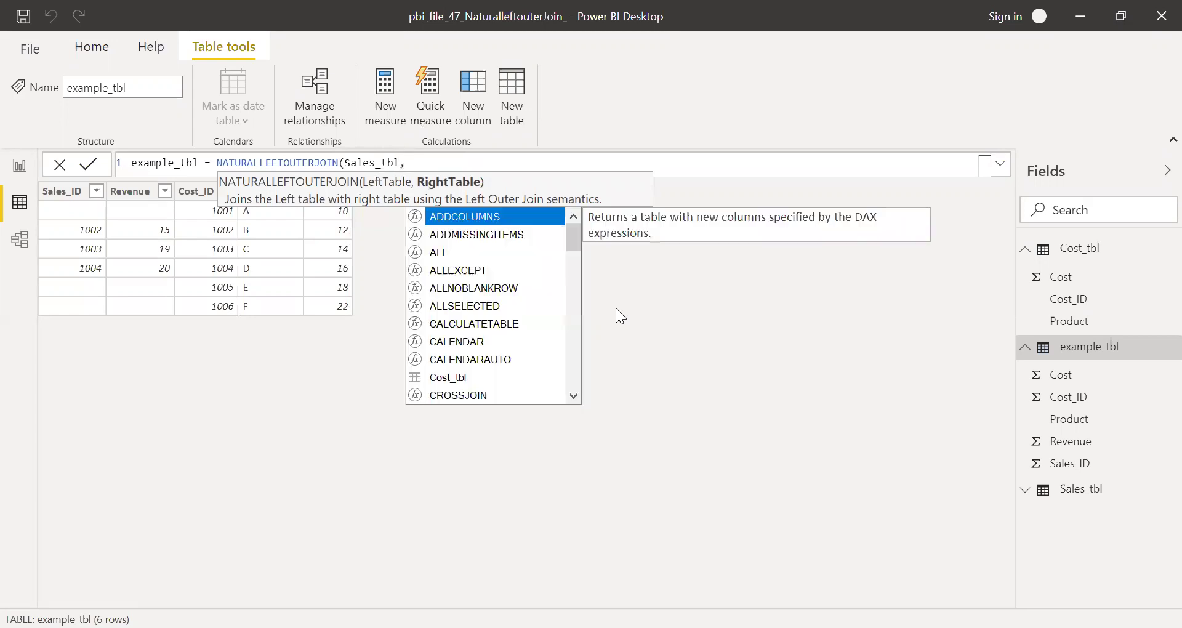
type("cos")
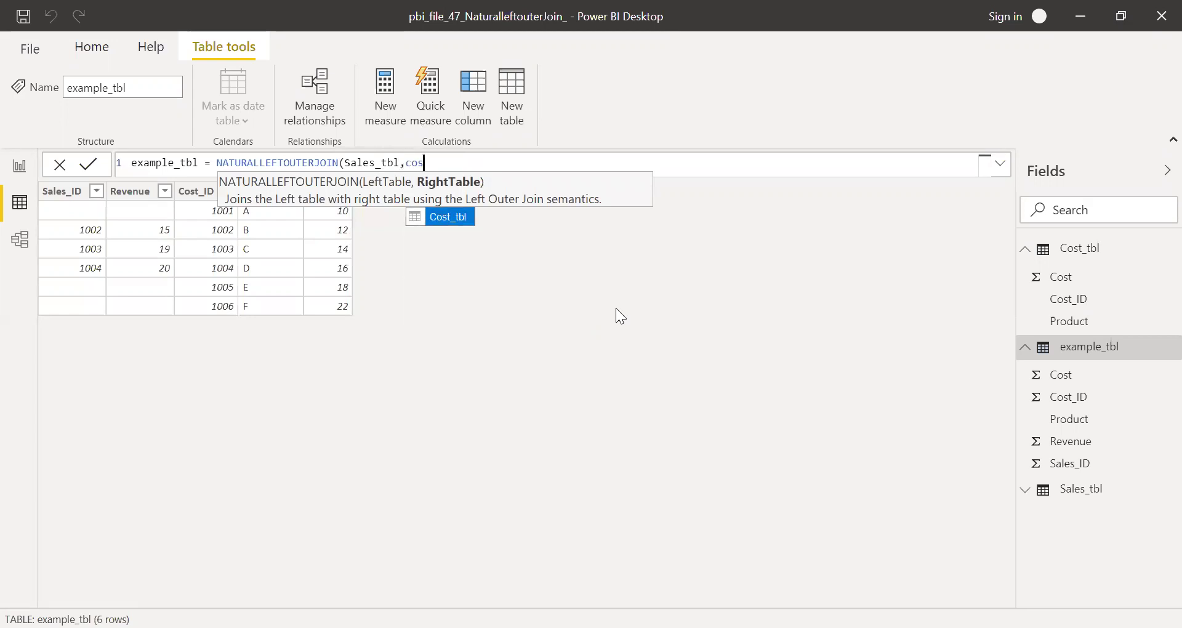
key("Tab")
type(")")
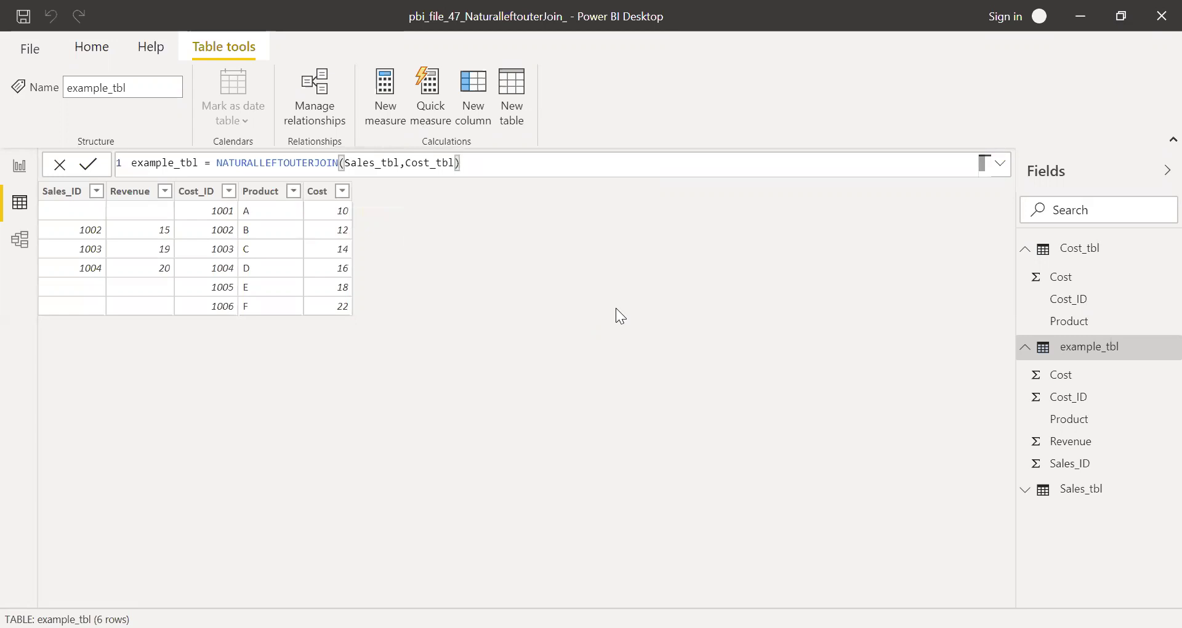
key("Return")
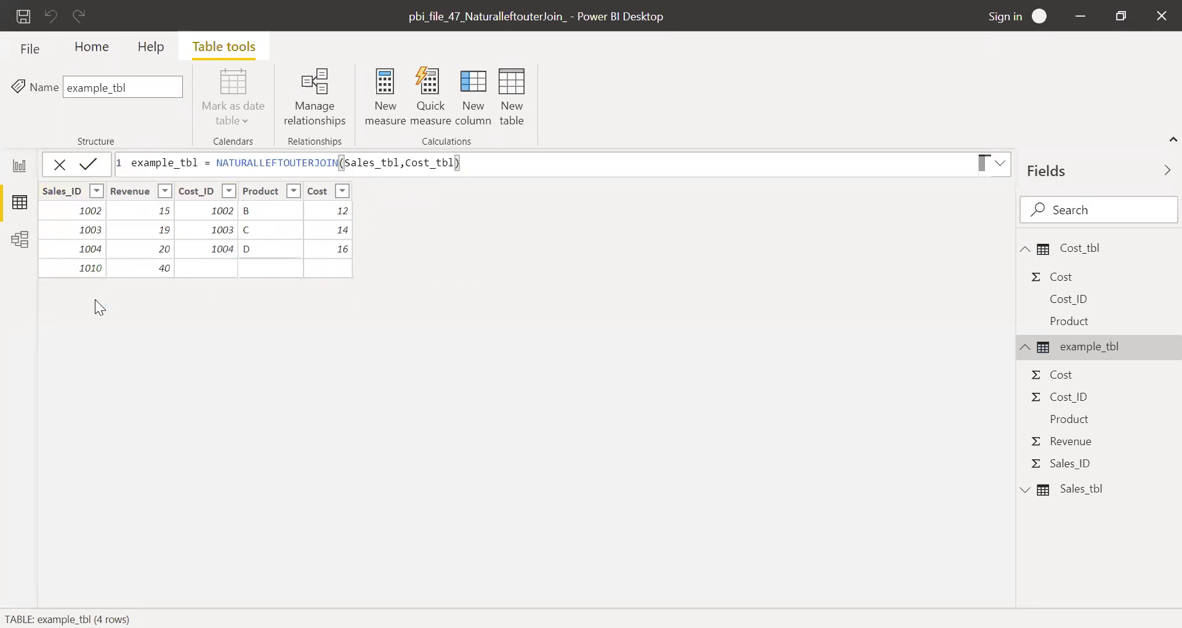
Highlight the Cost_tbl argument, then deselect it and put the cursor at the formula's end.
left_click_drag(404, 162, 460, 163)
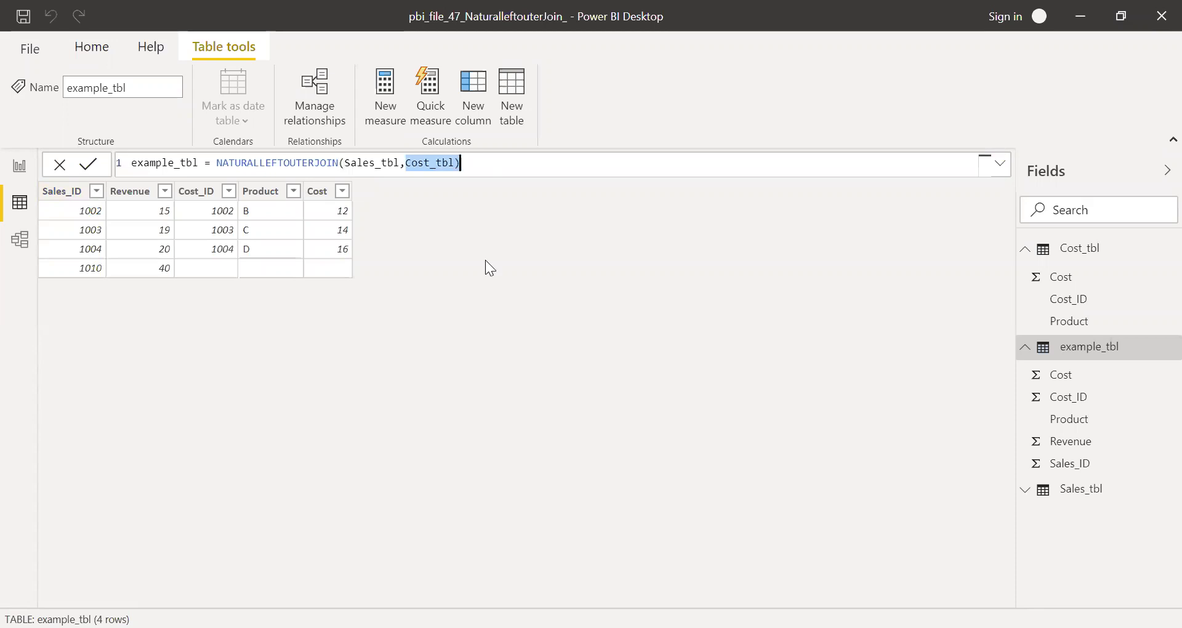
left_click(485, 299)
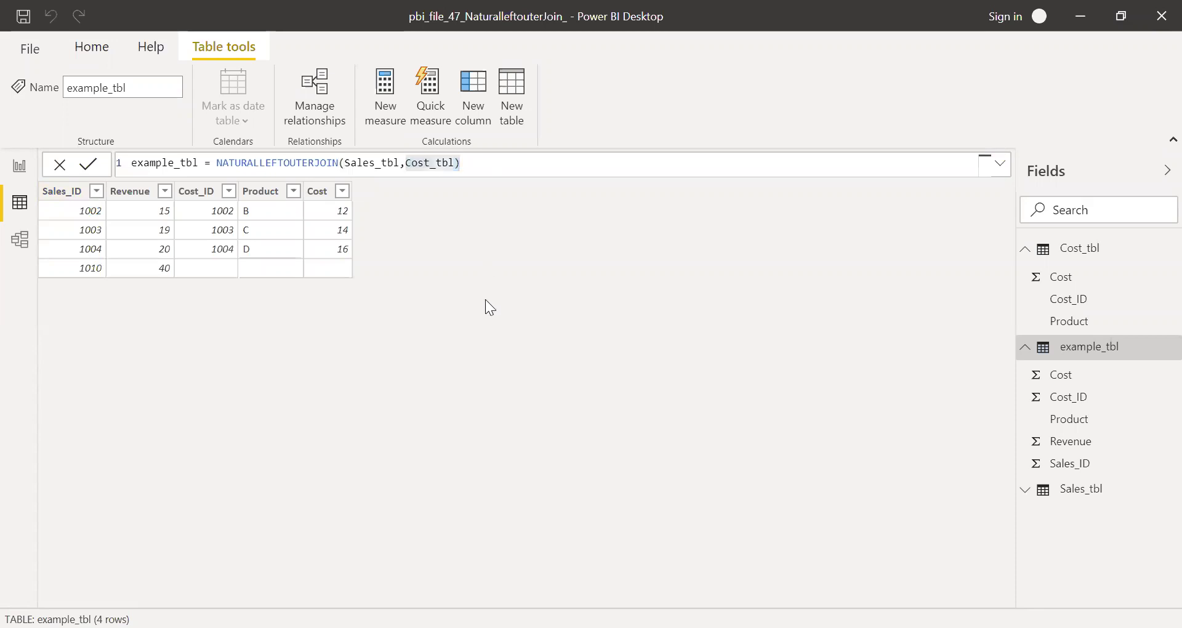
left_click(526, 160)
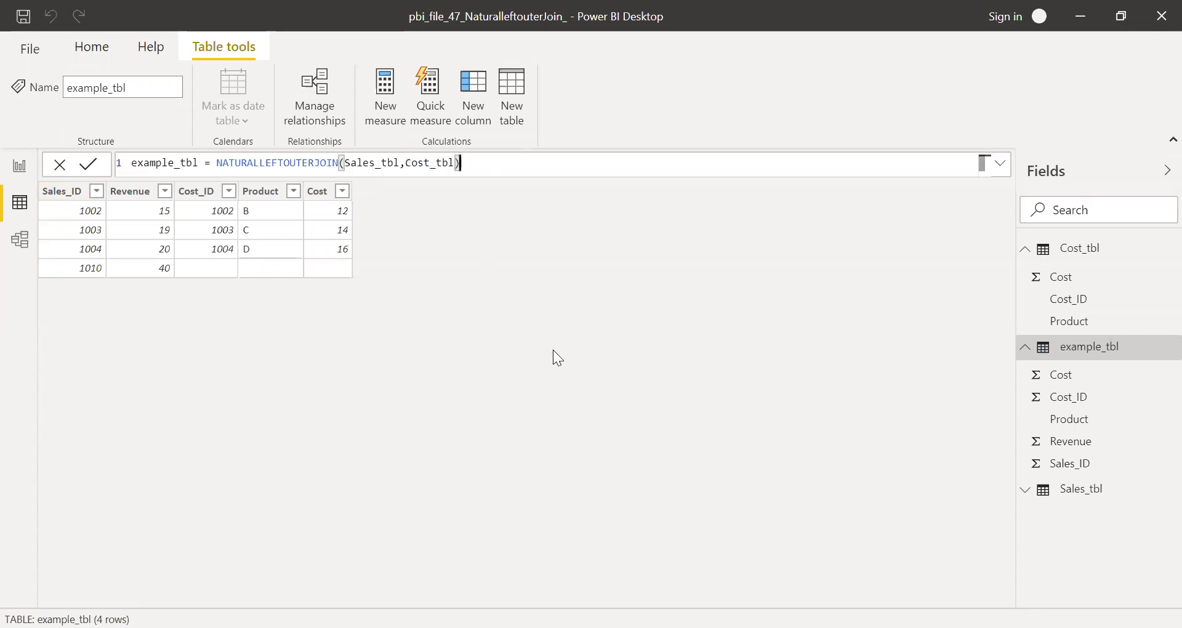